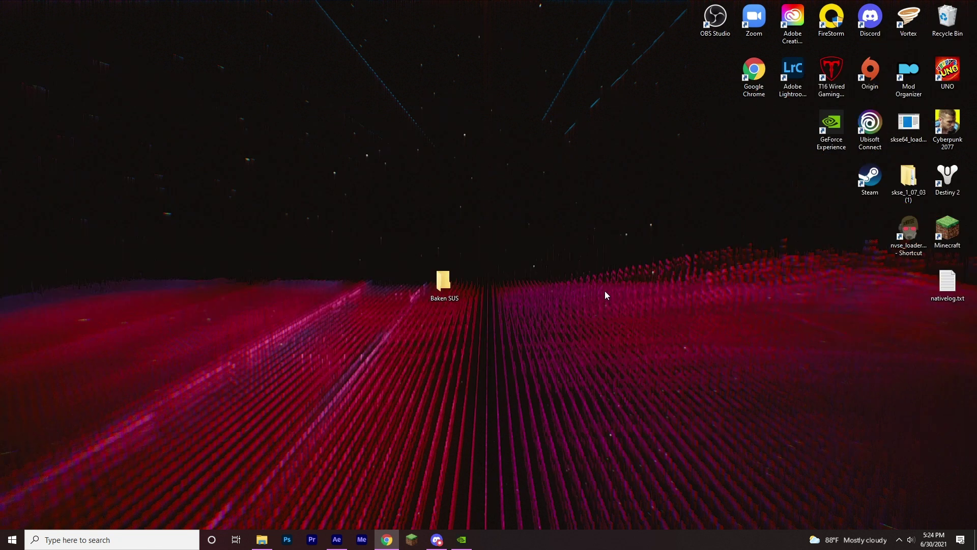
- Open the Baken SUS desktop folder to check its two mp4 clips, then minimize it
{"action": "double_click", "coordinate": [460, 279]}
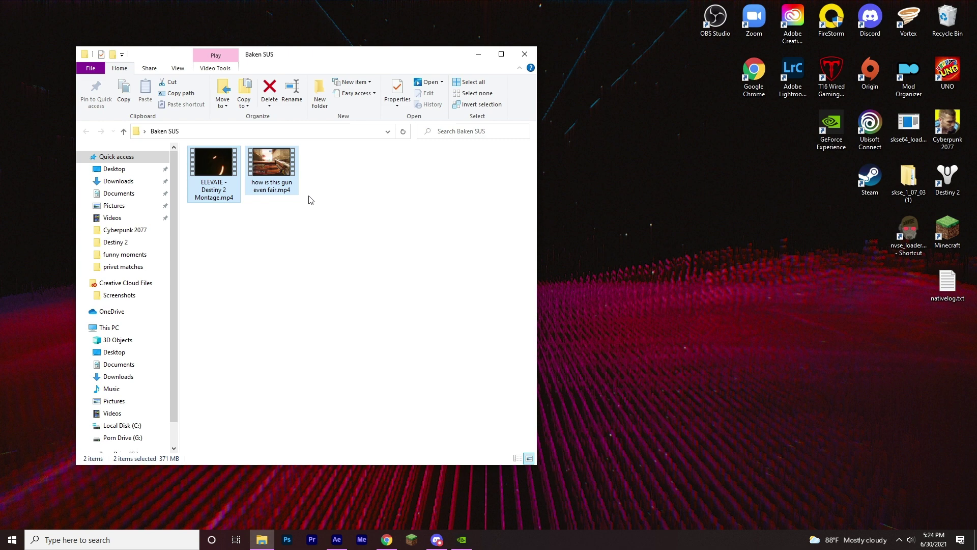
{"action": "left_click", "coordinate": [478, 54]}
- Return to After Effects, enlarge the composition viewer to 50%, and play the preview
{"action": "key", "text": "alt+Tab"}
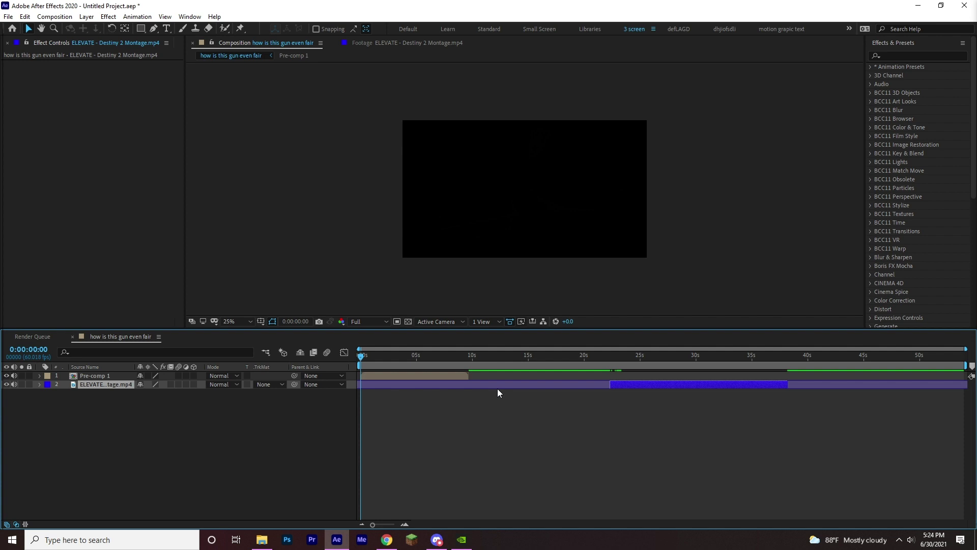
{"action": "left_click_drag", "start_coordinate": [494, 329], "coordinate": [486, 364]}
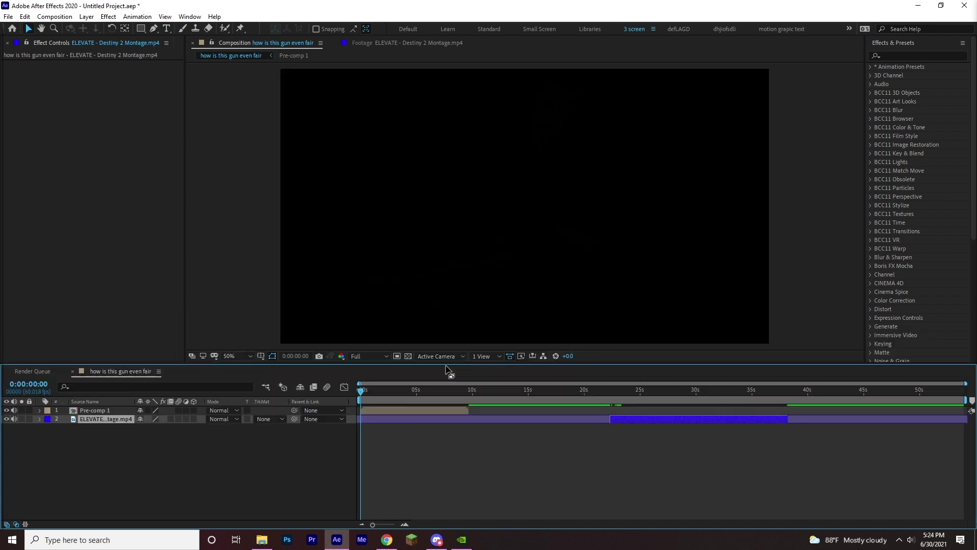
{"action": "key", "text": "space"}
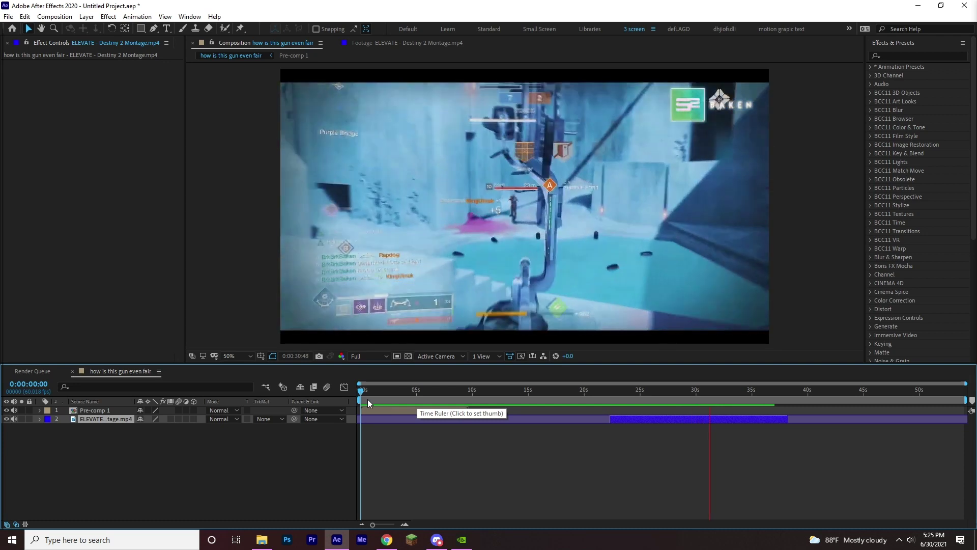
- Stop the preview and move the current time to 0:00:06:03
{"action": "left_click", "coordinate": [360, 396]}
{"action": "left_click_drag", "start_coordinate": [360, 395], "coordinate": [428, 396]}
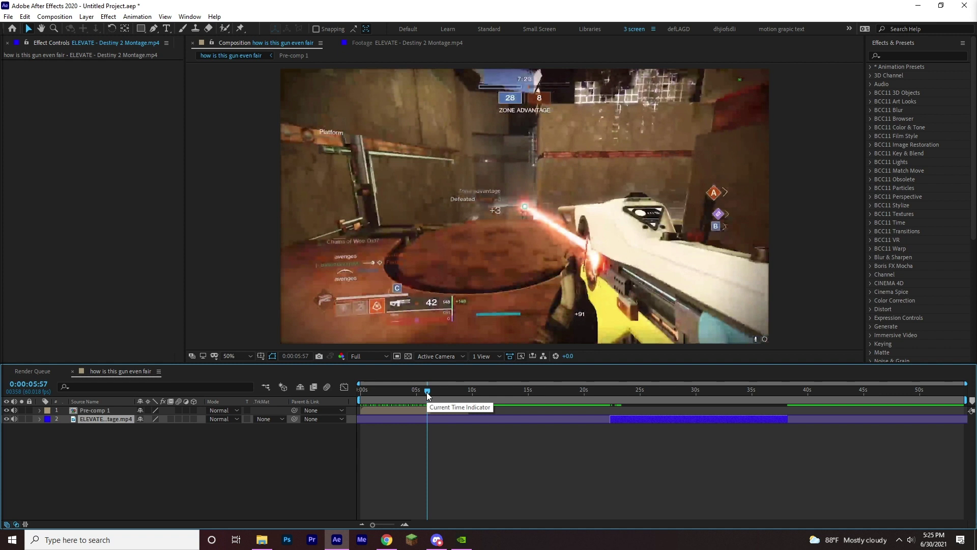
{"action": "left_click_drag", "start_coordinate": [427, 395], "coordinate": [428, 395]}
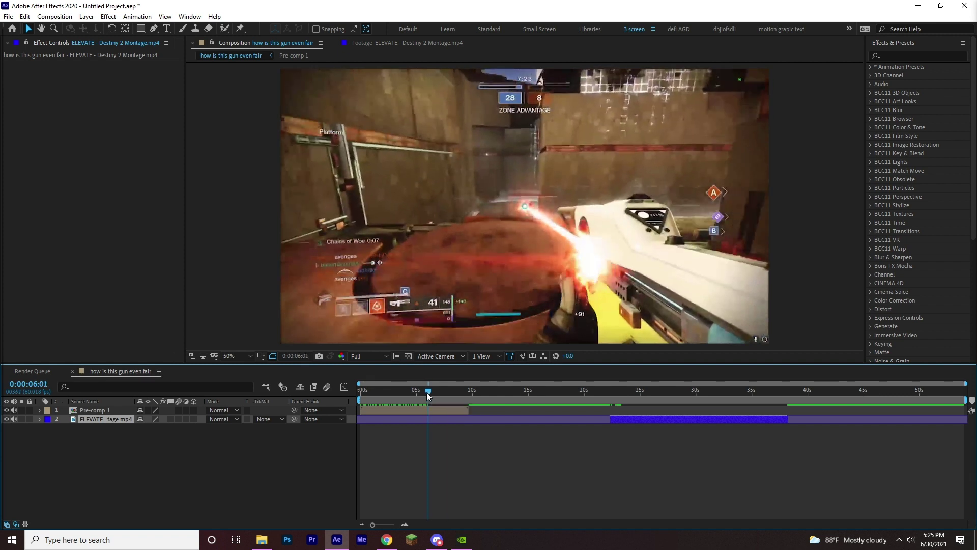
- Step frame by frame forward to 0:00:06:33, then back to 0:00:06:30
{"action": "key", "text": "Page_Down"}
{"action": "key", "text": "Page_Down"}
{"action": "key", "text": "Page_Down"}
{"action": "key", "text": "Page_Down"}
{"action": "key", "text": "Page_Down"}
{"action": "key", "text": "Page_Down"}
{"action": "key", "text": "Page_Down"}
{"action": "key", "text": "Page_Down"}
{"action": "key", "text": "Page_Down"}
{"action": "key", "text": "Page_Down"}
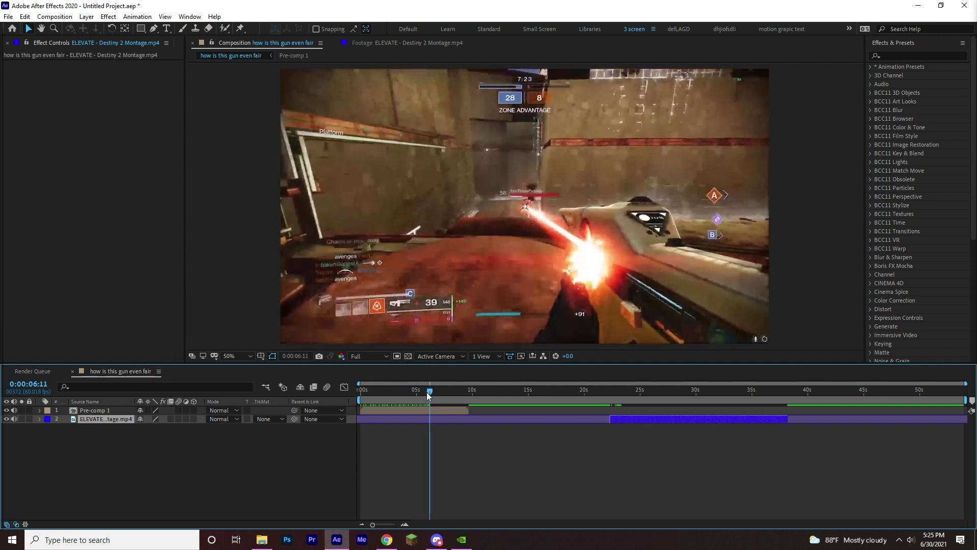
{"action": "key", "text": "Page_Down"}
{"action": "key", "text": "Page_Down"}
{"action": "key", "text": "Page_Down"}
{"action": "key", "text": "Page_Down"}
{"action": "key", "text": "Page_Down"}
{"action": "key", "text": "Page_Down"}
{"action": "key", "text": "Page_Down"}
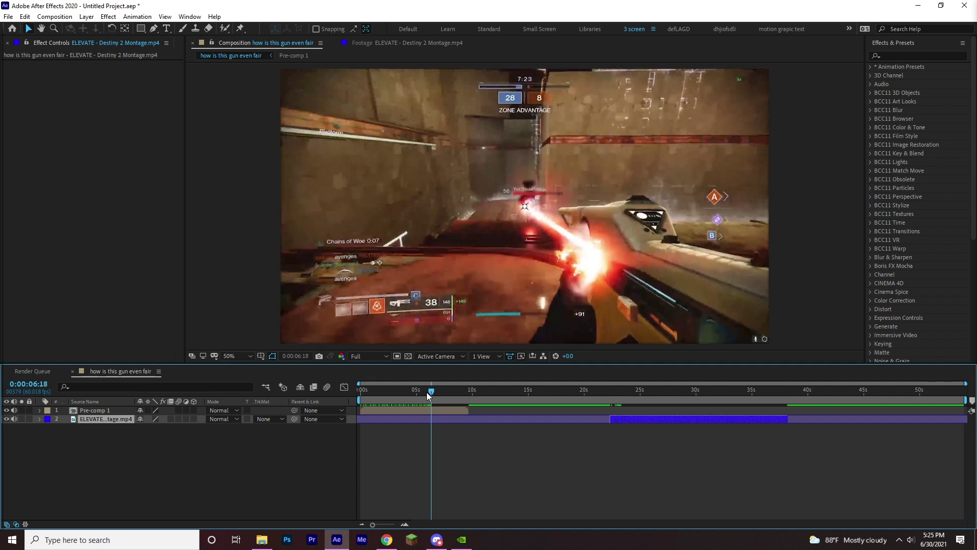
{"action": "key", "text": "Page_Down"}
{"action": "key", "text": "Page_Down"}
{"action": "key", "text": "Page_Down"}
{"action": "key", "text": "Page_Down"}
{"action": "key", "text": "Page_Down"}
{"action": "key", "text": "Page_Down"}
{"action": "key", "text": "Page_Down"}
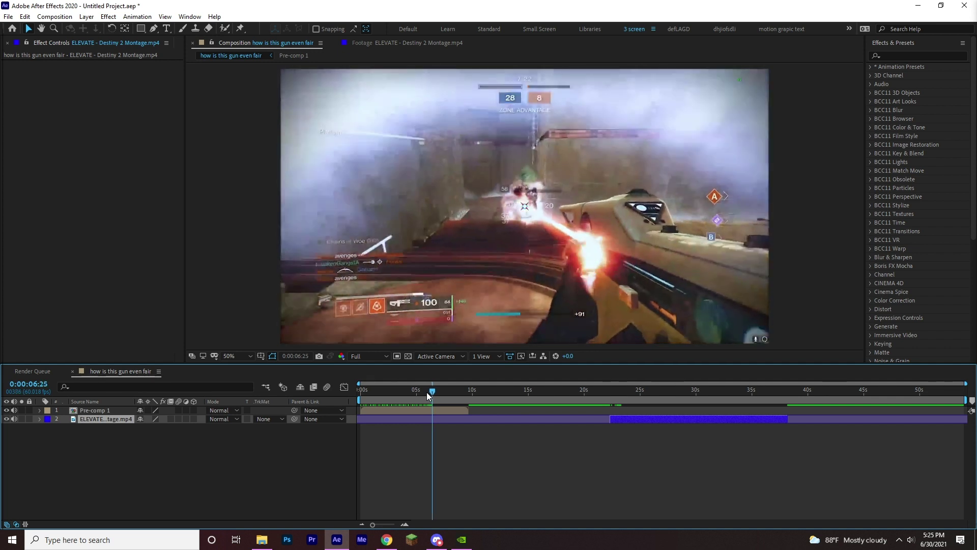
{"action": "key", "text": "Page_Down"}
{"action": "key", "text": "Page_Down"}
{"action": "key", "text": "Page_Down"}
{"action": "key", "text": "Page_Down"}
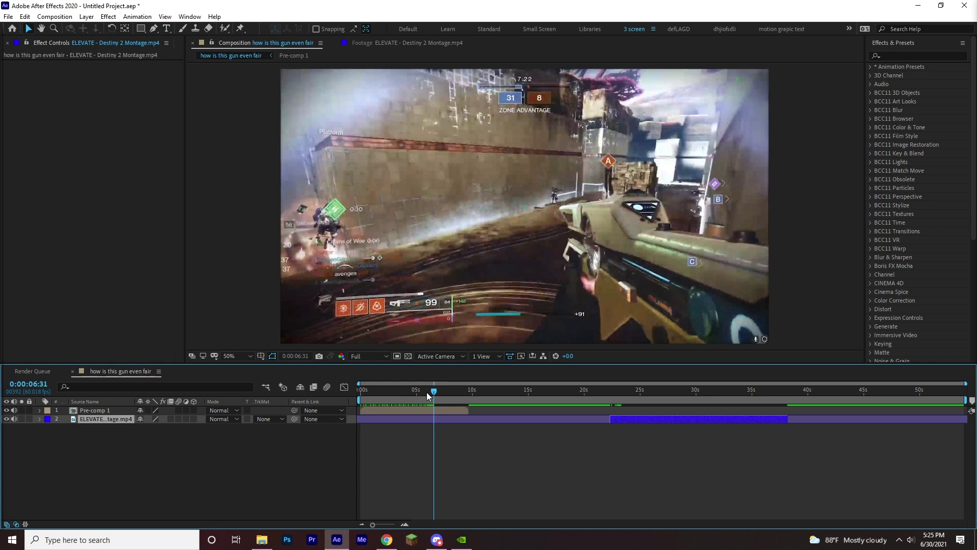
{"action": "key", "text": "Page_Down"}
{"action": "key", "text": "Page_Down"}
{"action": "key", "text": "Page_Up"}
{"action": "key", "text": "Page_Up"}
{"action": "key", "text": "Page_Up"}
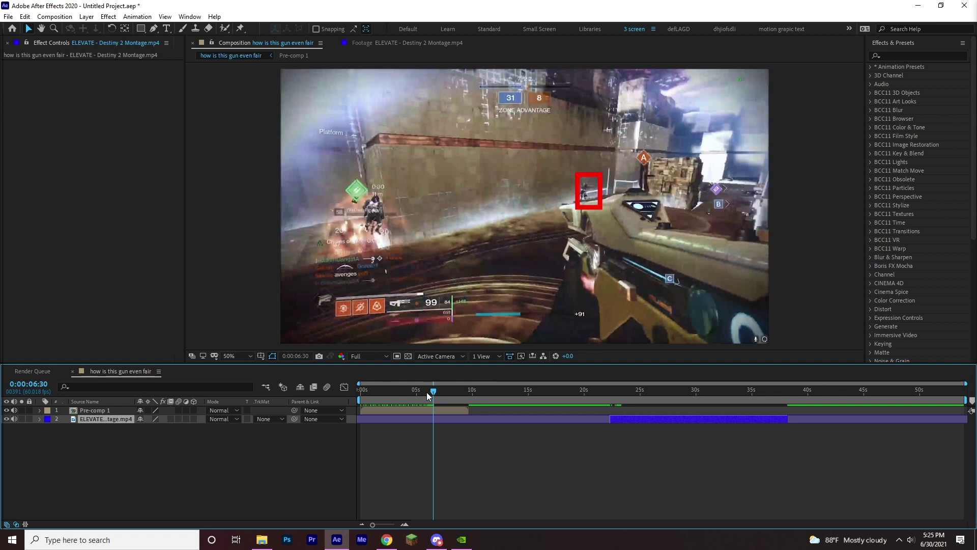
- Play from 0:00:06:30, then jump back and replay the preview from 0:00:06:02
{"action": "key", "text": "space"}
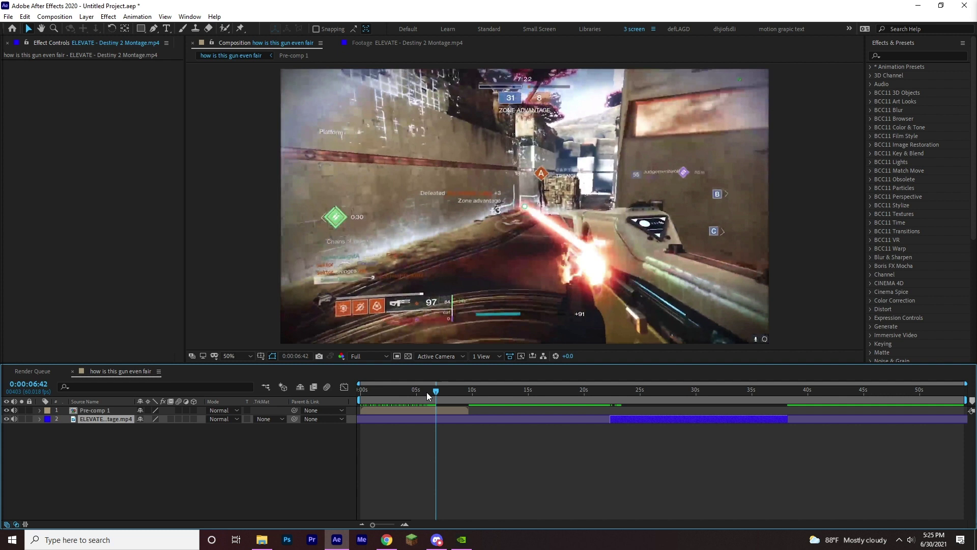
{"action": "left_click", "coordinate": [427, 392]}
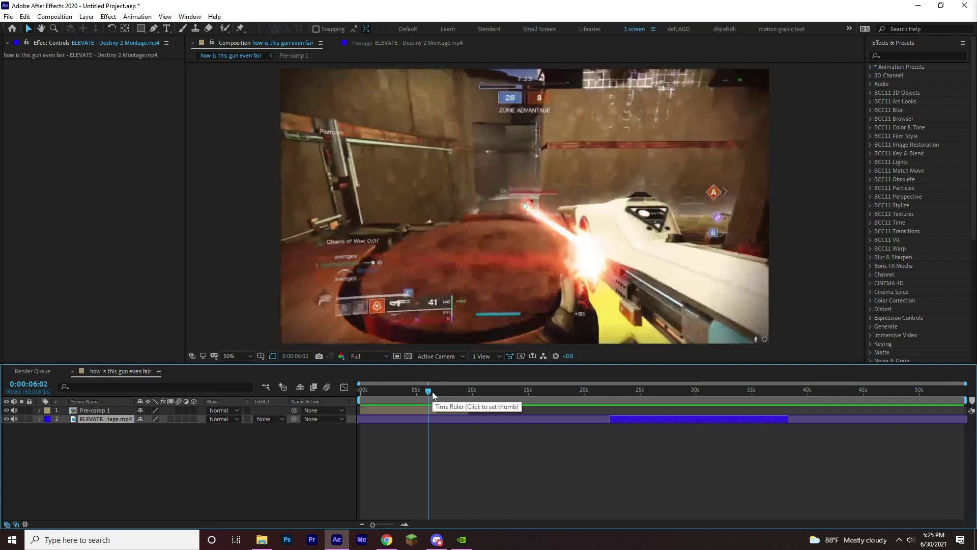
{"action": "key", "text": "space"}
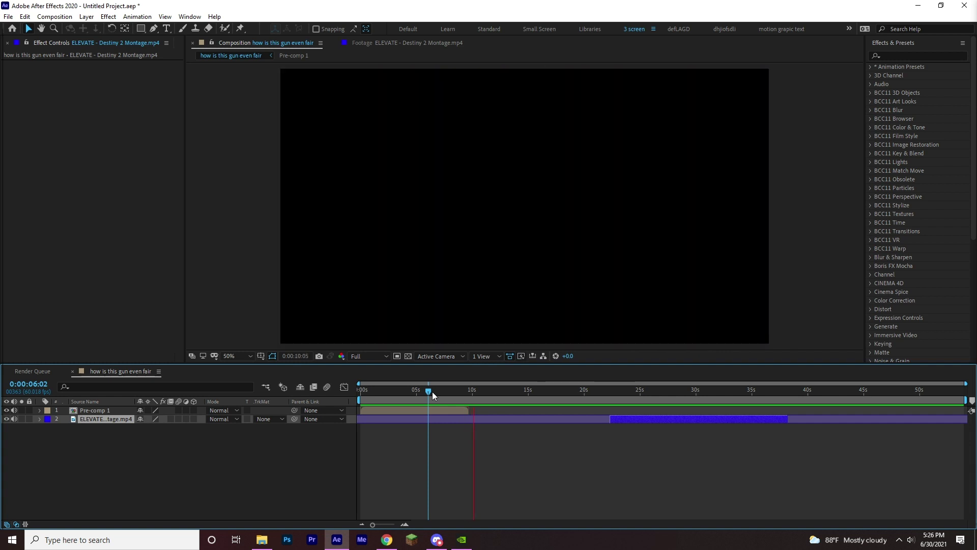
- Jump to 0:00:22:47 and preview the footage, stopping at 0:00:25:10
{"action": "left_click_drag", "start_coordinate": [432, 391], "coordinate": [616, 393]}
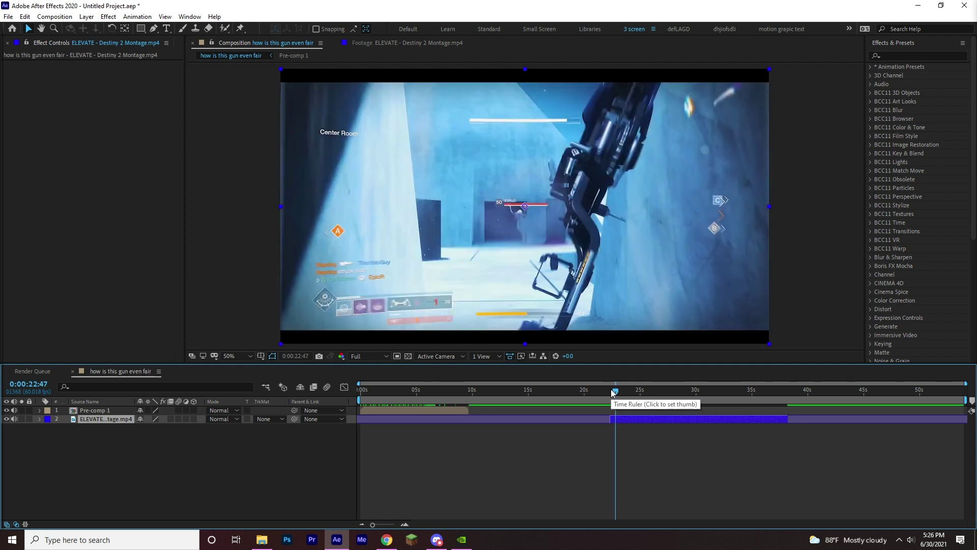
{"action": "key", "text": "space"}
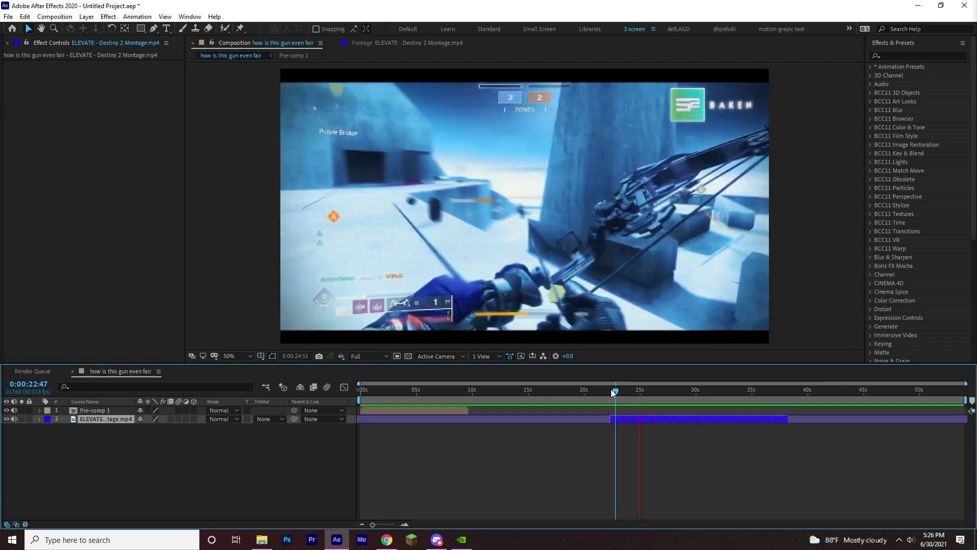
{"action": "key", "text": "space"}
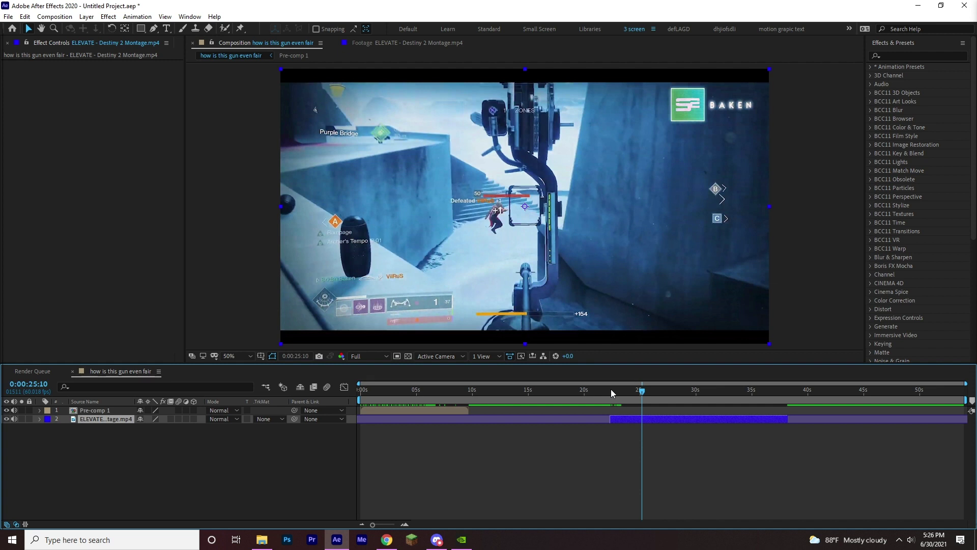
- Preview in bursts, pausing at 0:00:26:21 and 0:00:27:07, then resume toward the Reaper triumph
{"action": "key", "text": "space"}
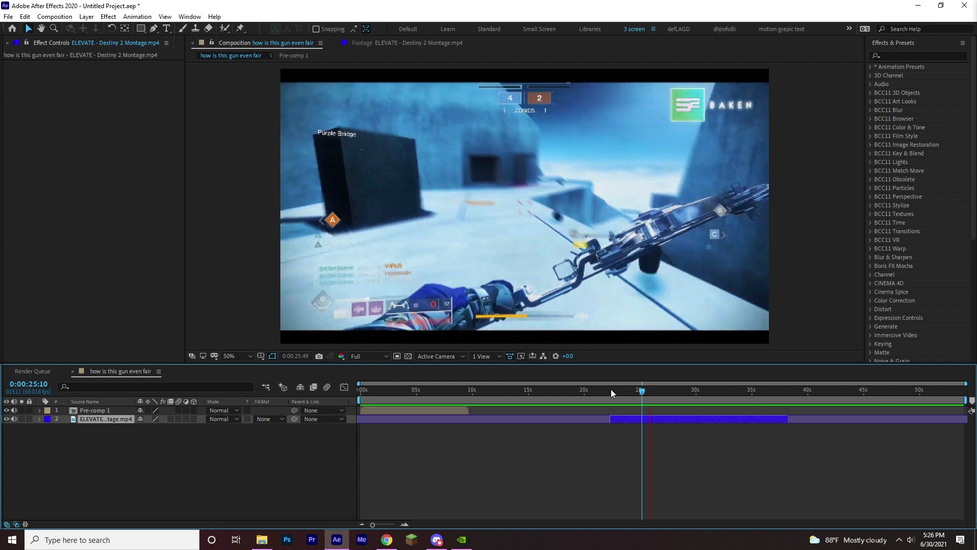
{"action": "key", "text": "space"}
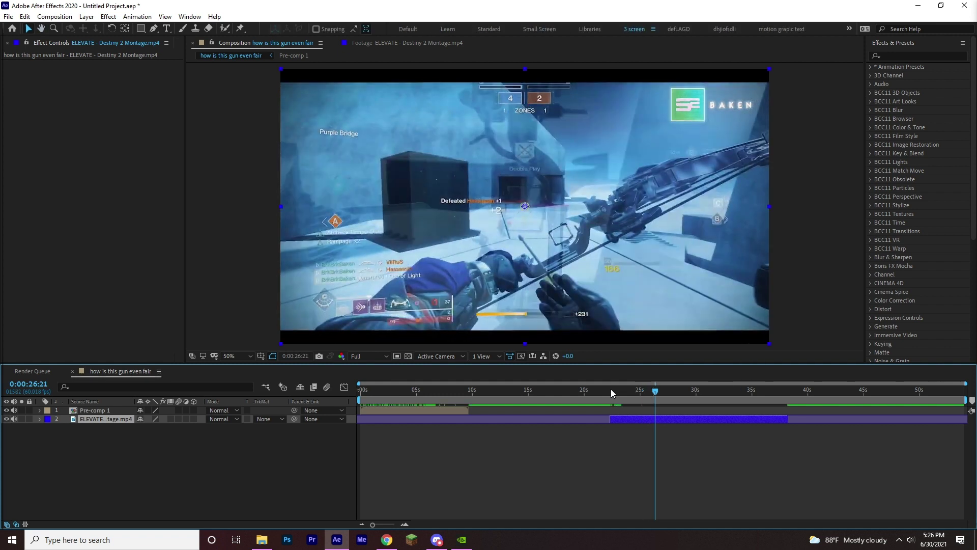
{"action": "key", "text": "space"}
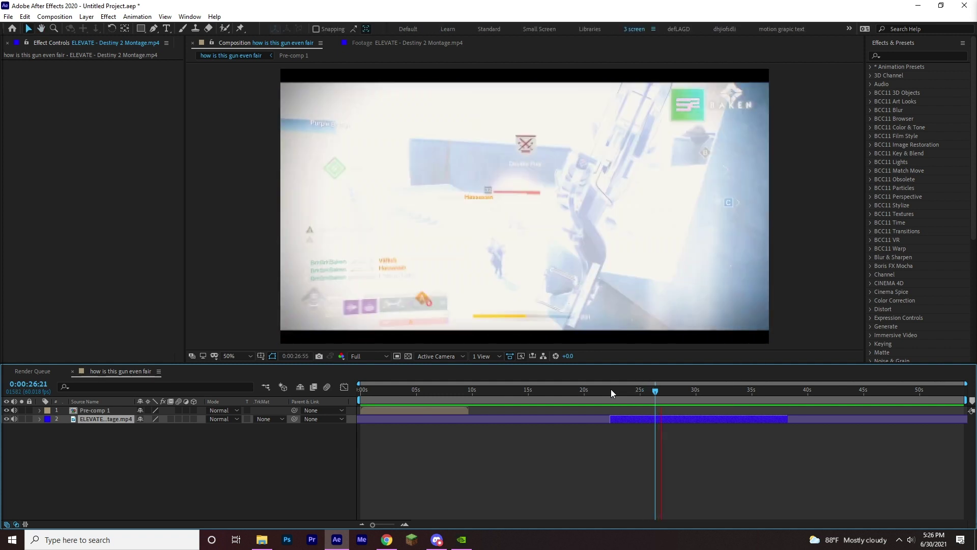
{"action": "key", "text": "space"}
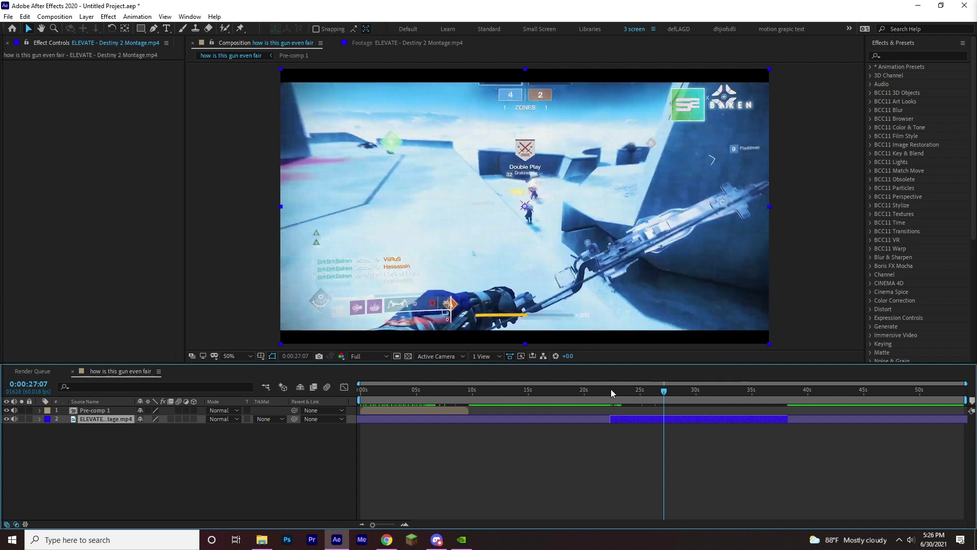
{"action": "key", "text": "space"}
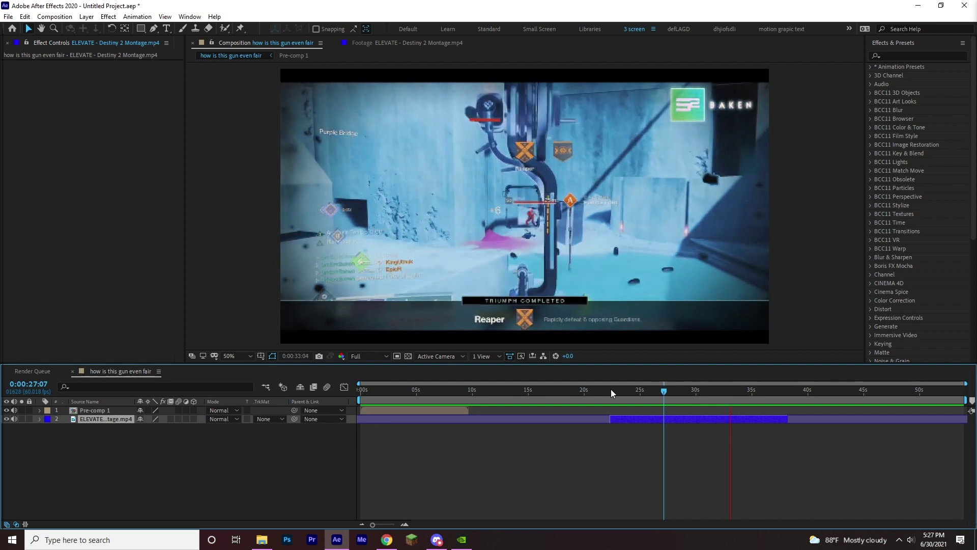
- Pause the preview at 0:00:33:25 on the Reaper Triumph Completed banner
{"action": "key", "text": "space"}
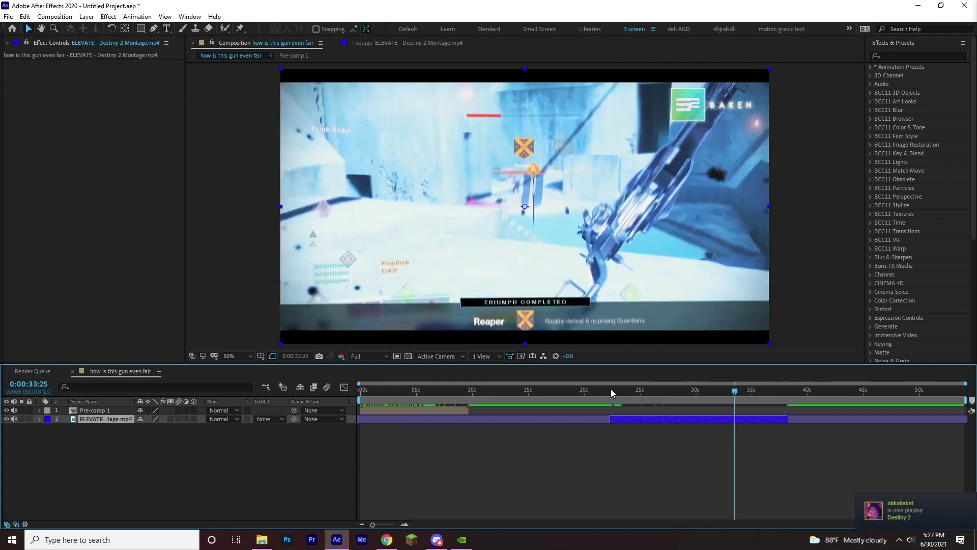